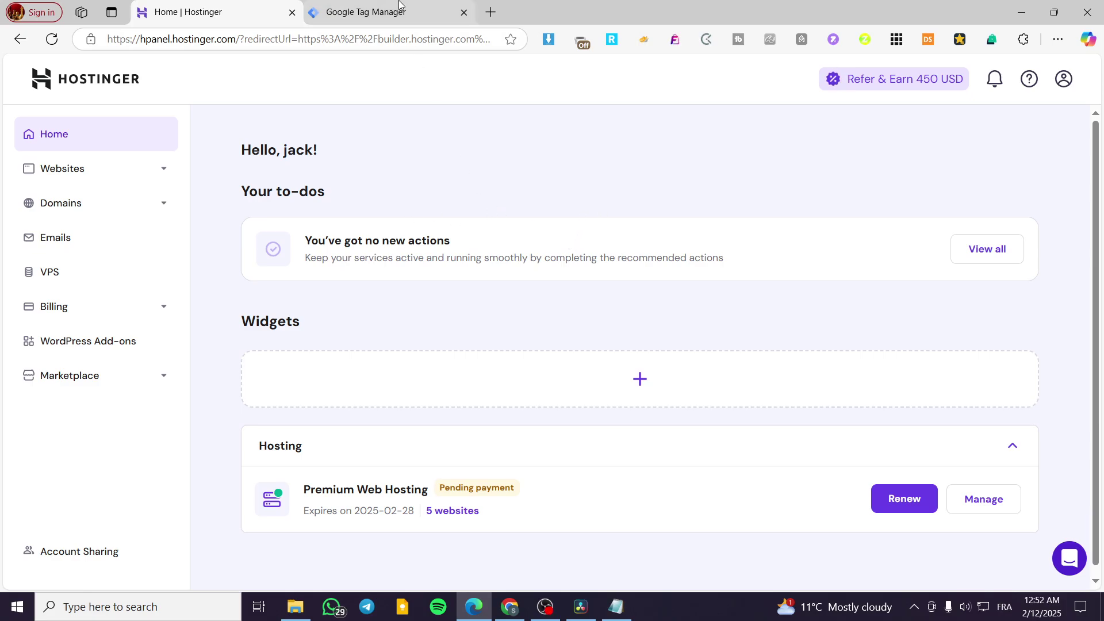
- Switch between the Hostinger and Google Tag Manager tabs, ending on the GTM workspace overview
click(397, 12)
click(184, 12)
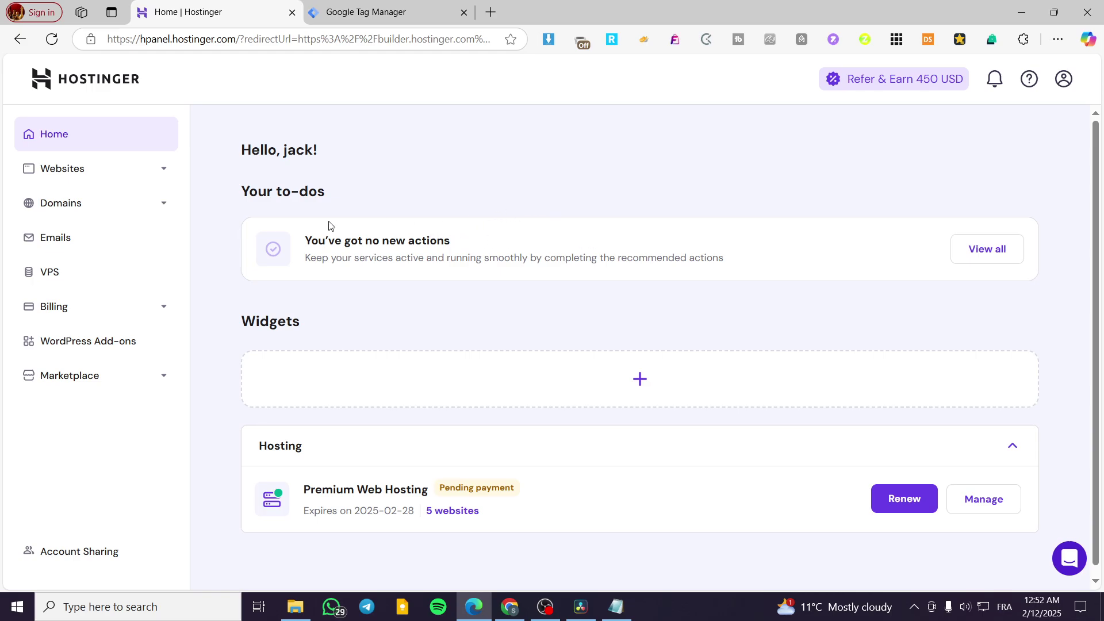
click(391, 12)
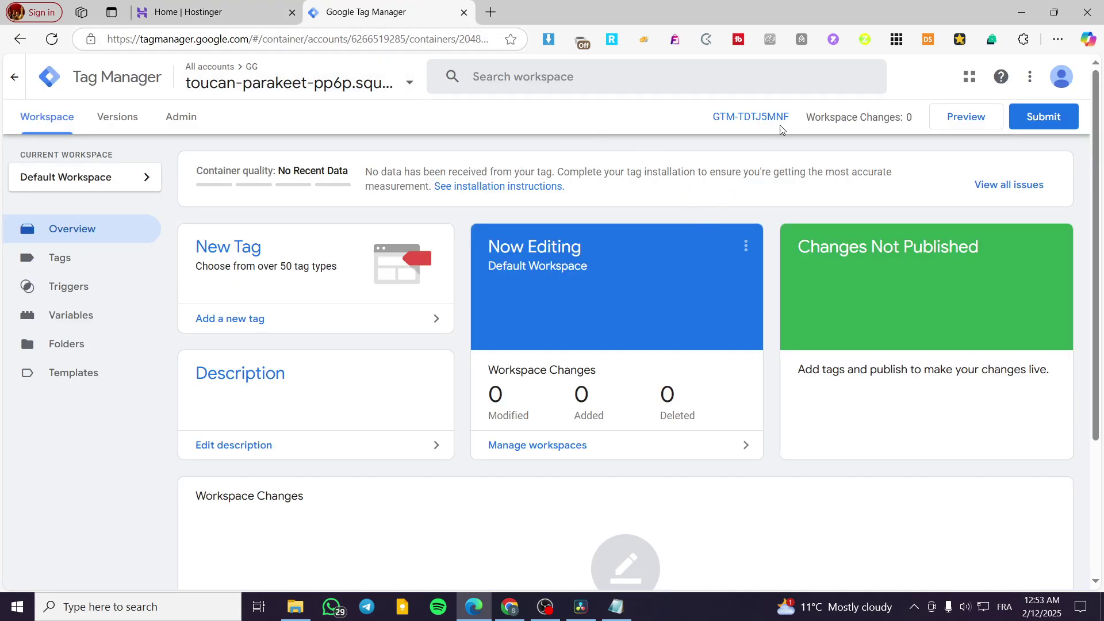
- Select the GTM-TDTJ5MNF container ID at the top of the workspace
click(747, 122)
- Open hPanel's Websites list and scroll to jacksclothing.xyz under Premium Web Hosting
click(183, 4)
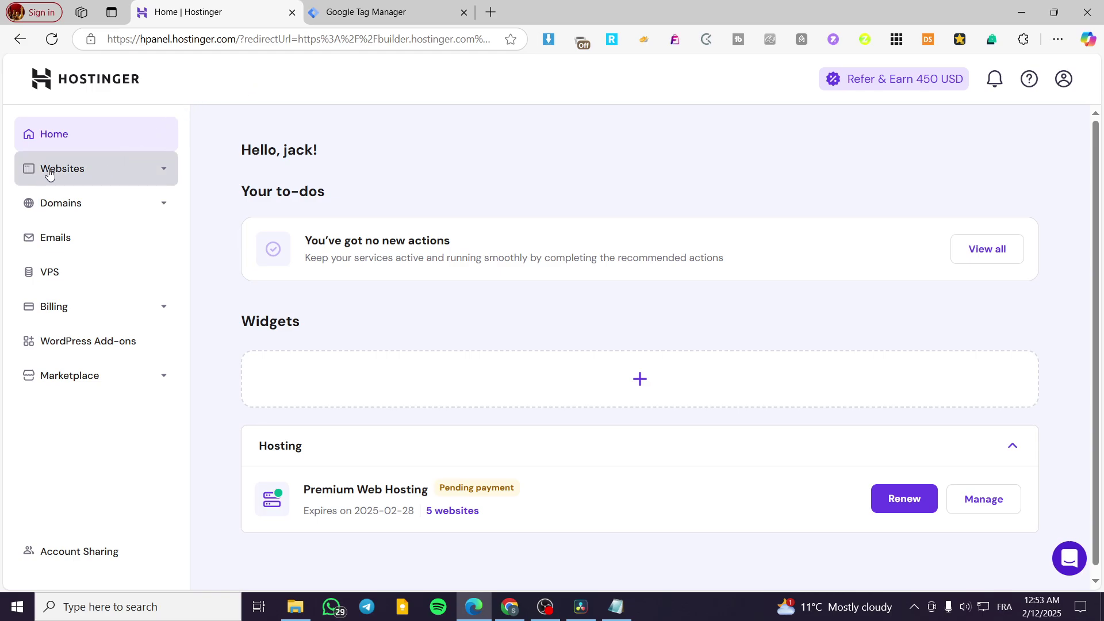
click(102, 171)
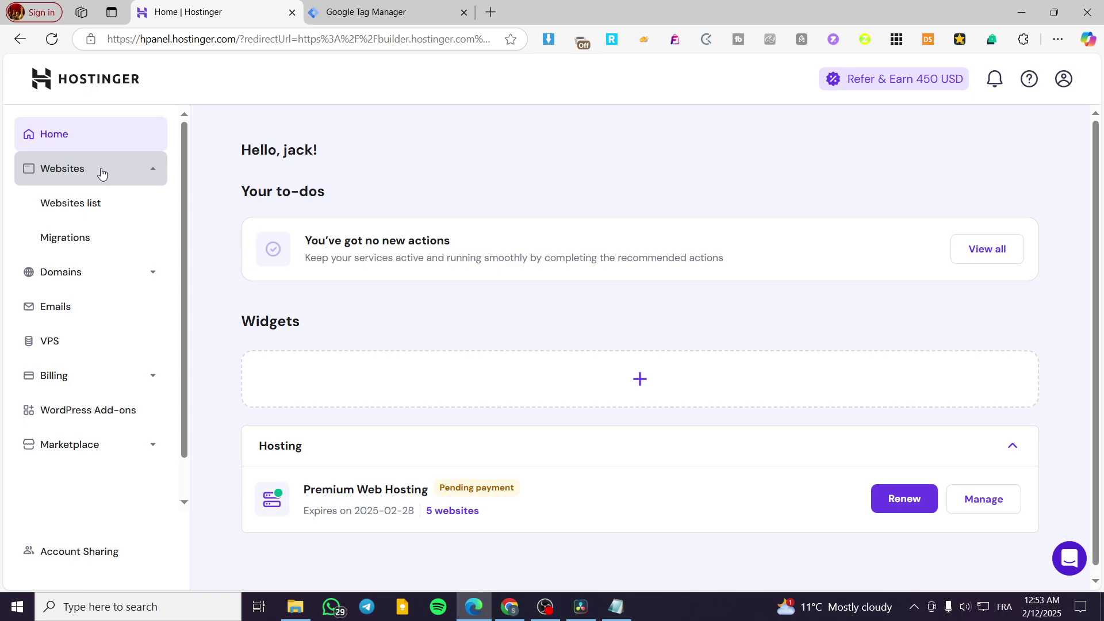
click(69, 209)
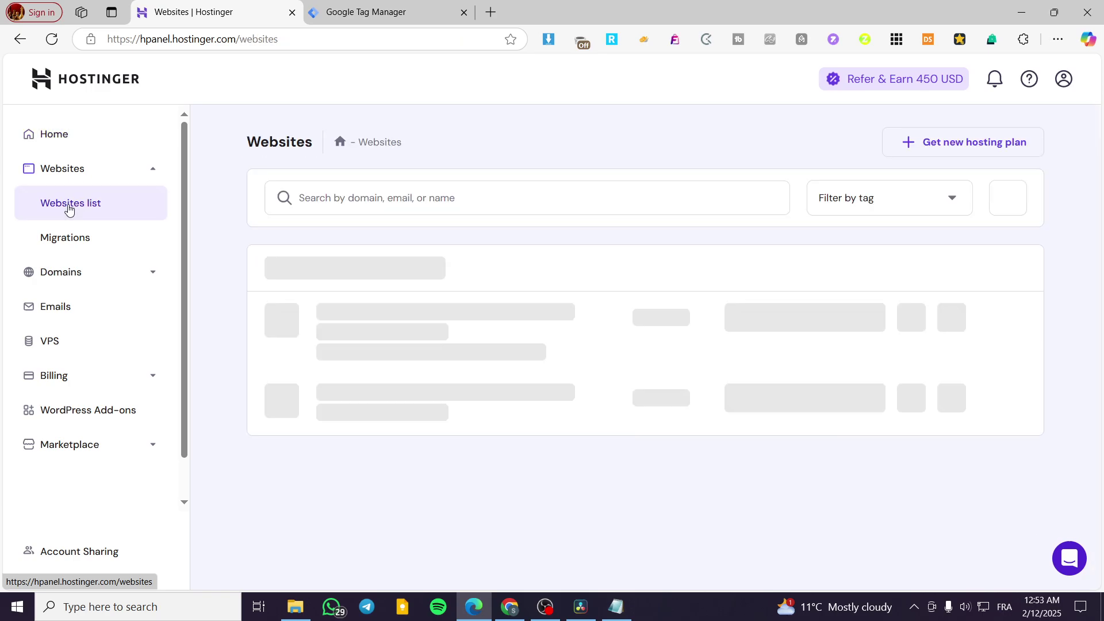
scroll(825, 283, down, 3)
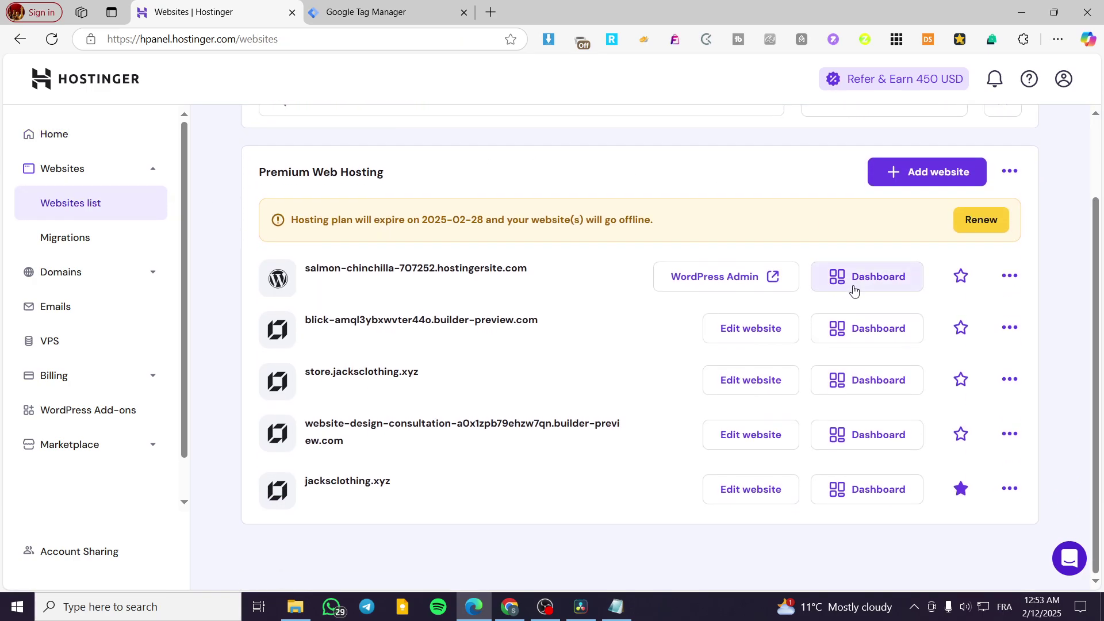
scroll(817, 397, down, 1)
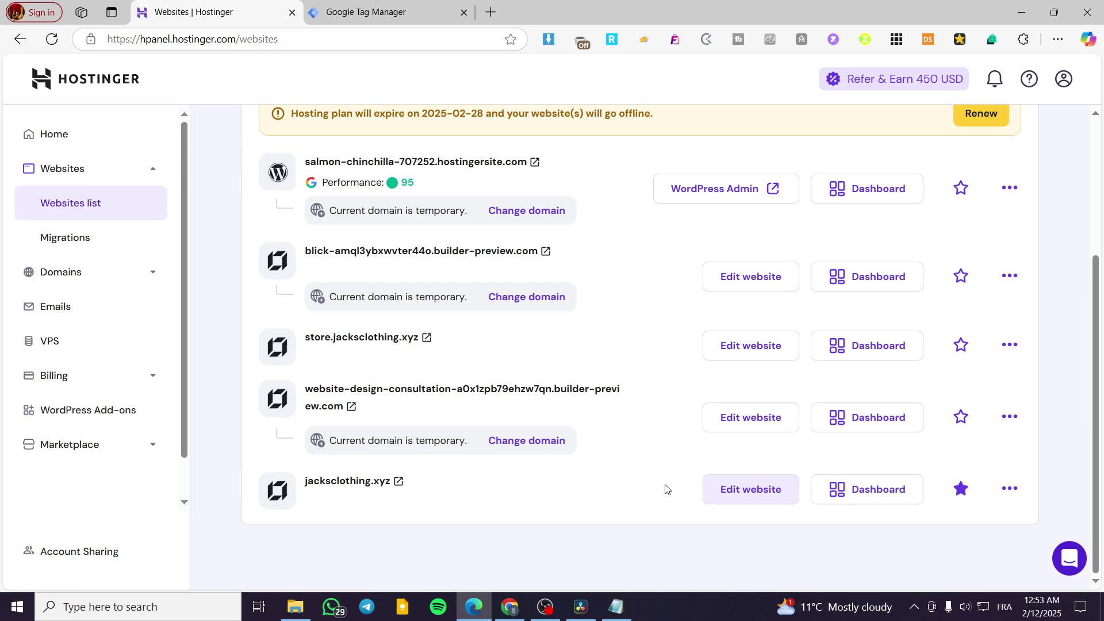
- Edit jacksclothing.xyz in the Website Builder and show its More settings menu
click(737, 491)
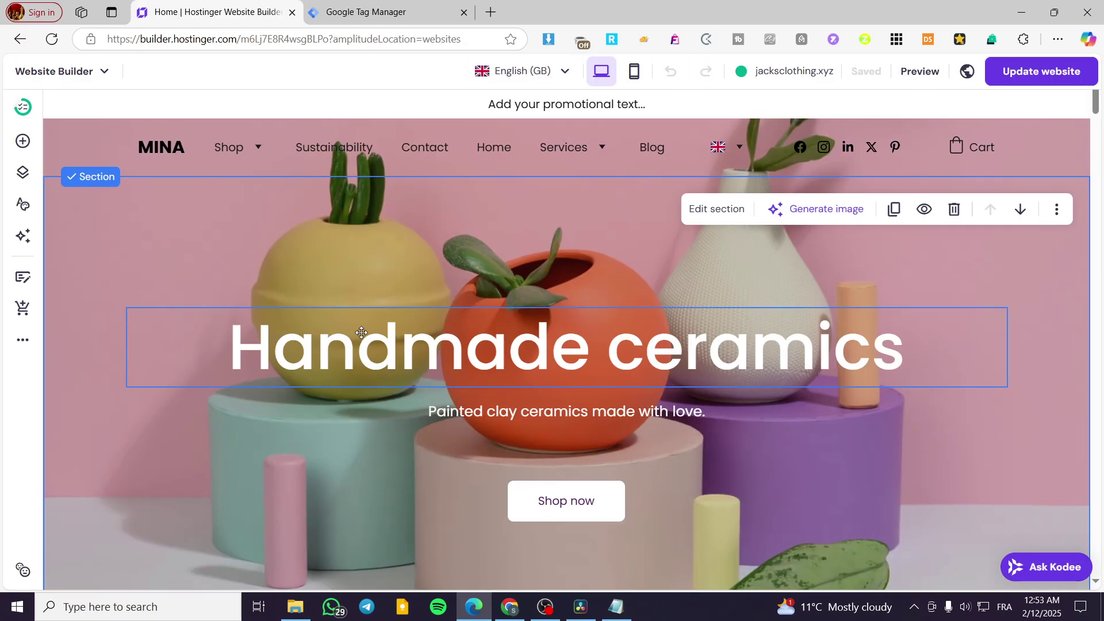
scroll(905, 310, down, 5)
scroll(905, 315, up, 5)
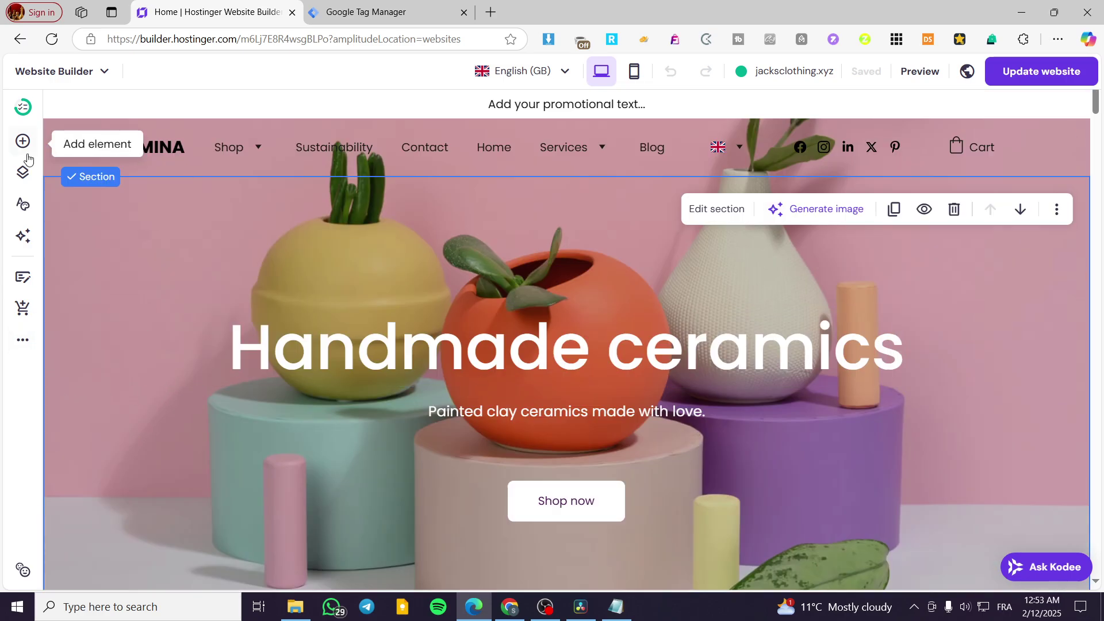
click(21, 349)
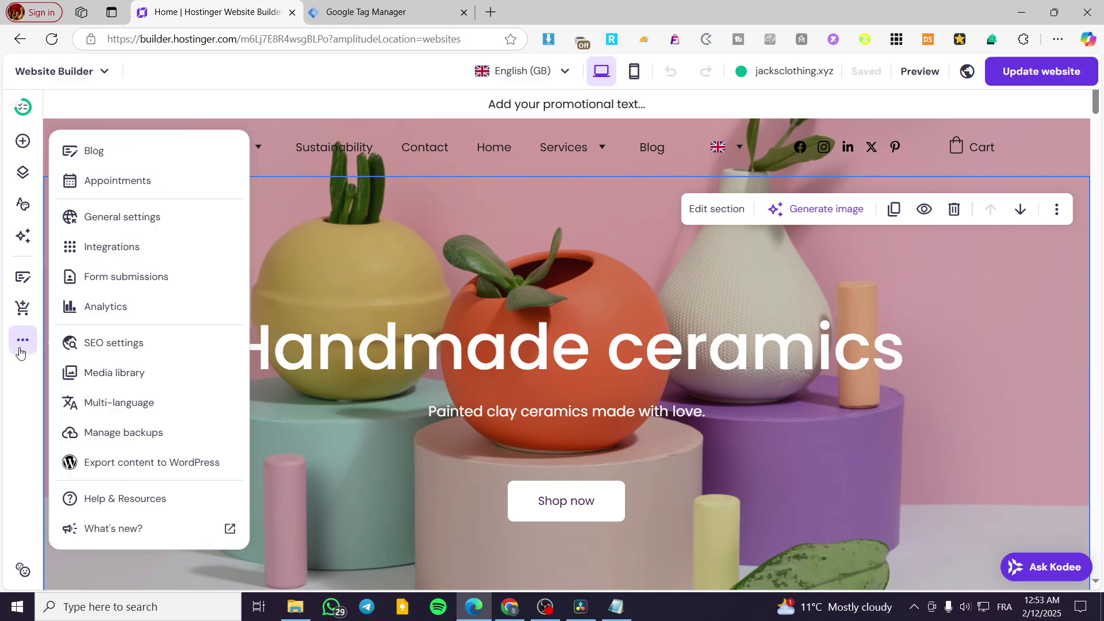
- Open Integrations and scroll down to the Google Tag Manager entry
click(108, 255)
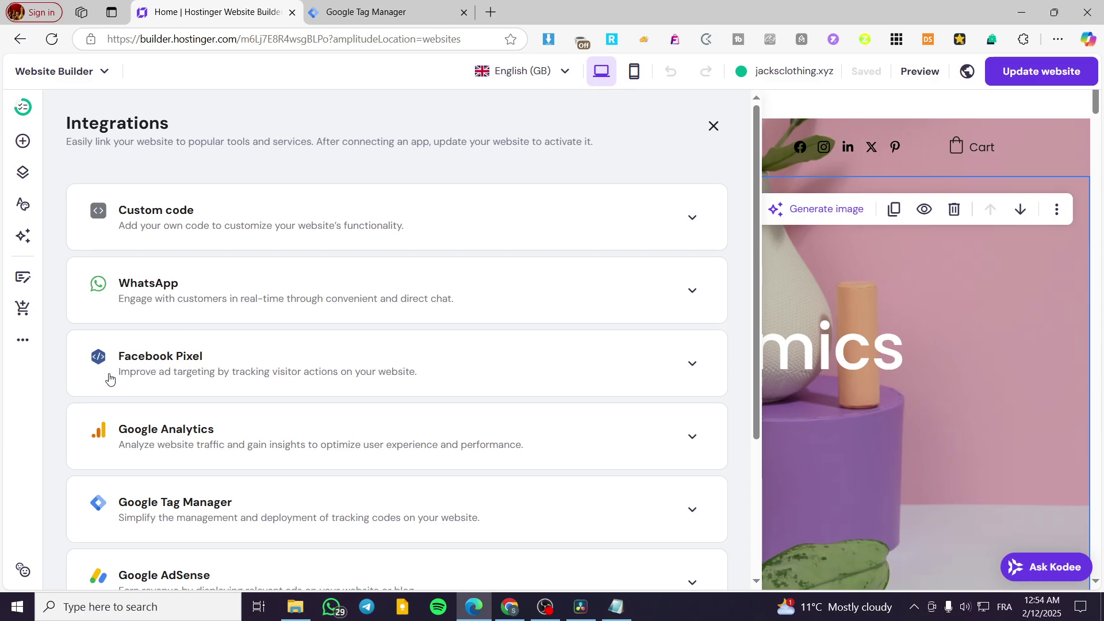
scroll(230, 363, down, 3)
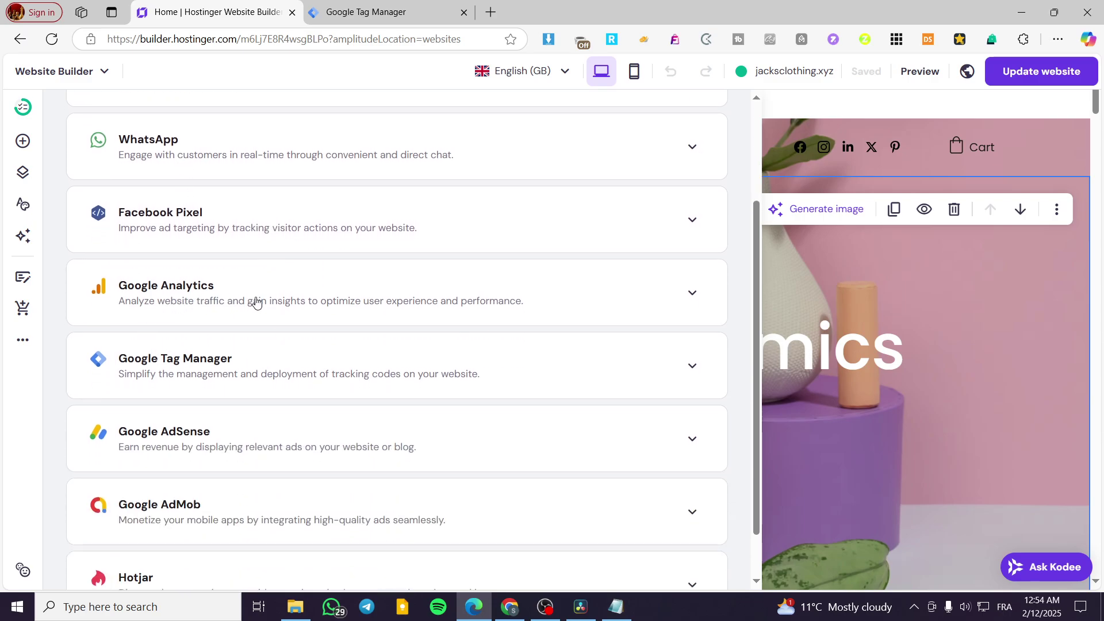
scroll(259, 302, down, 1)
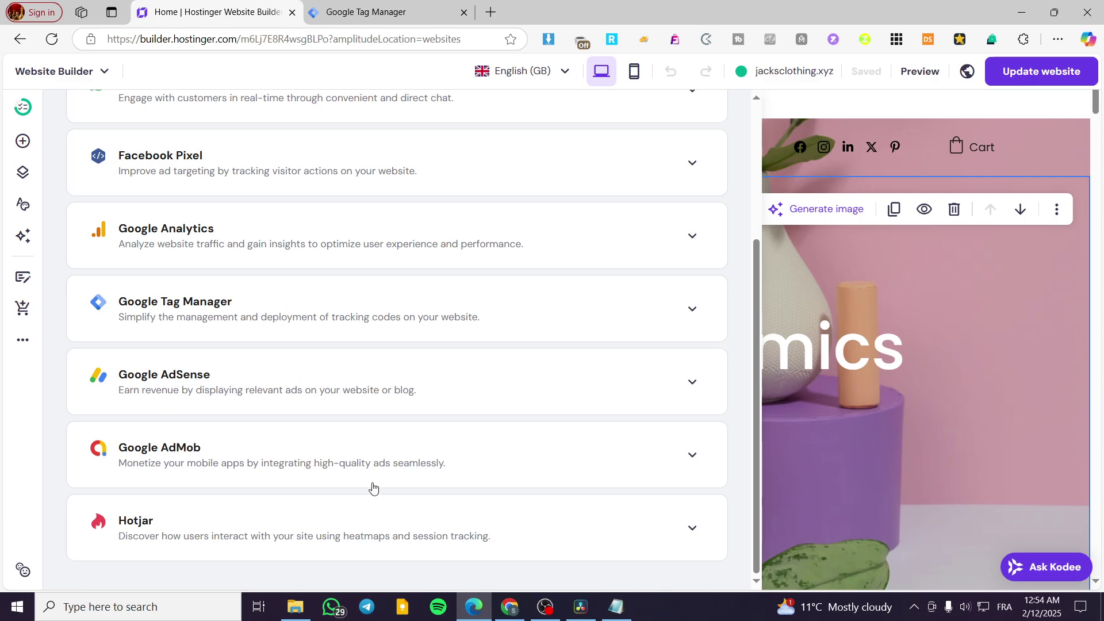
- Expand the Google Tag Manager integration, review its GTM-XXXXXX container ID help text, then return to Tag Manager
click(194, 311)
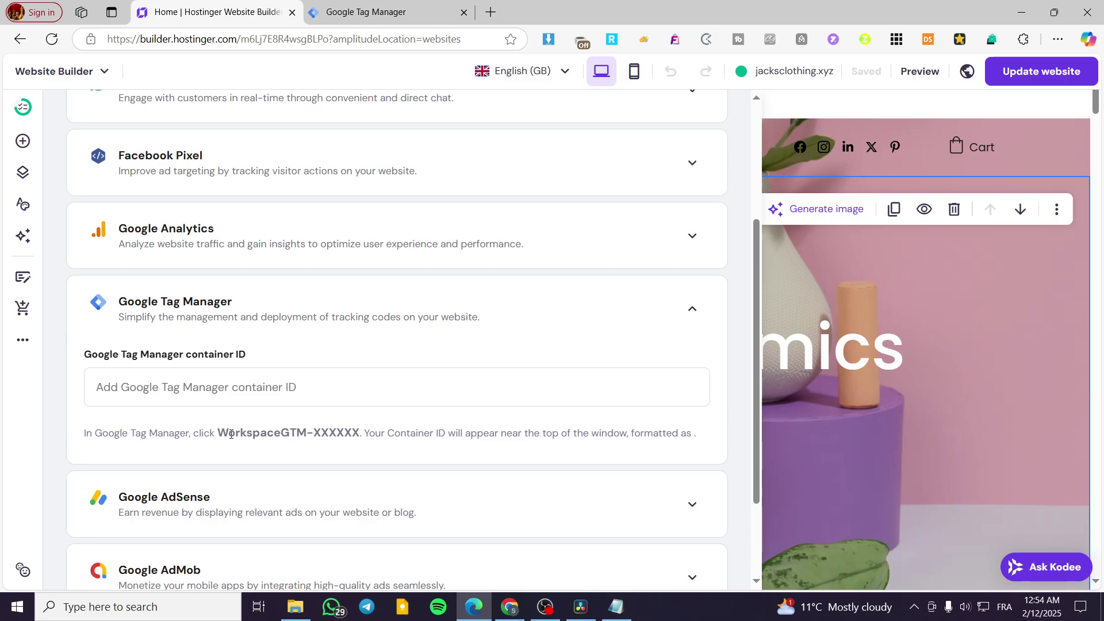
drag(220, 432, 297, 433)
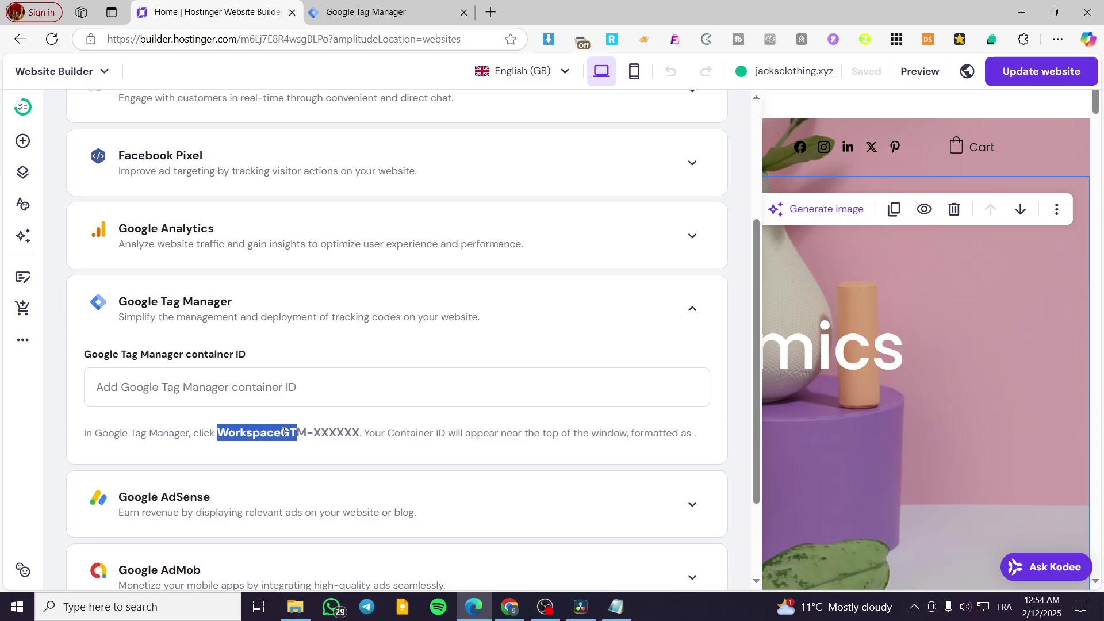
click(326, 434)
drag(357, 433, 314, 433)
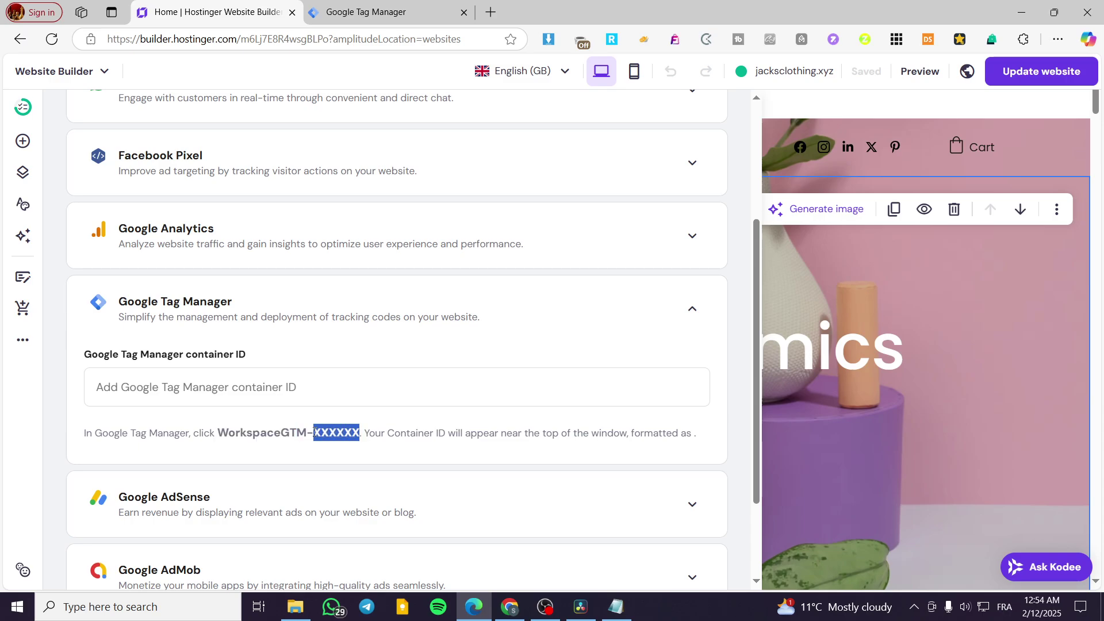
click(406, 446)
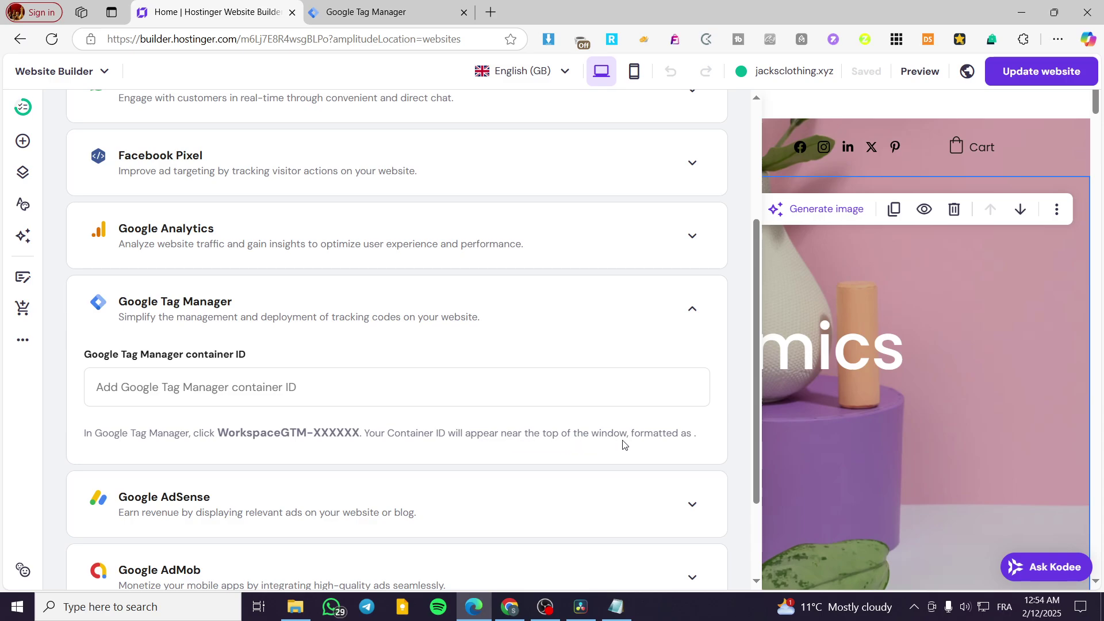
drag(219, 433, 362, 433)
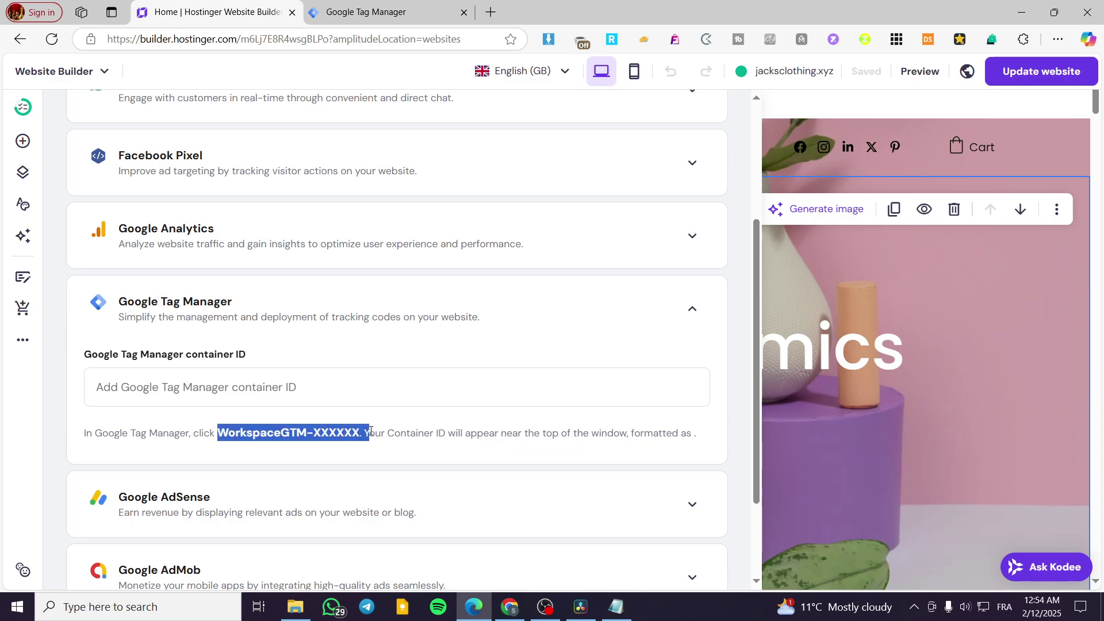
click(486, 458)
click(368, 12)
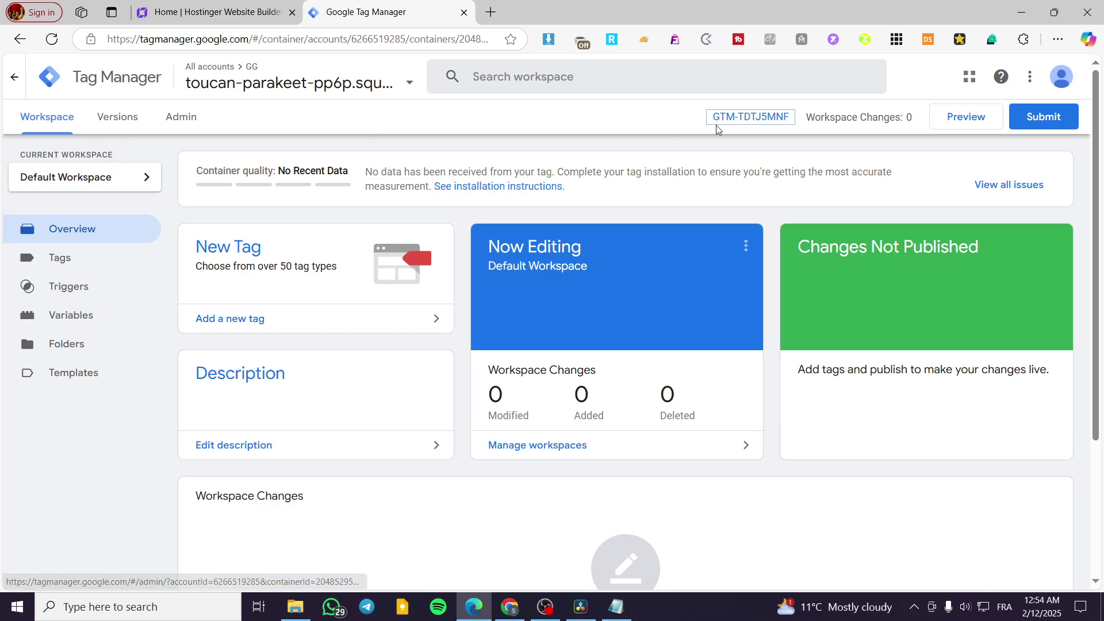
- Check the GTM prefix in the builder's container ID help text, then return to Tag Manager
click(244, 7)
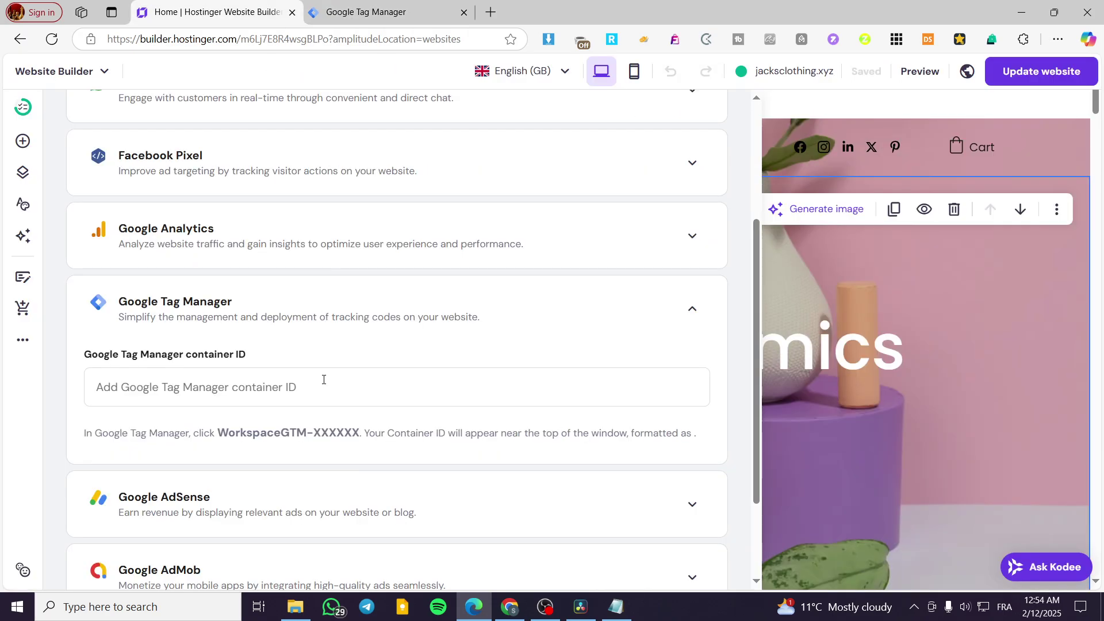
drag(280, 437, 306, 435)
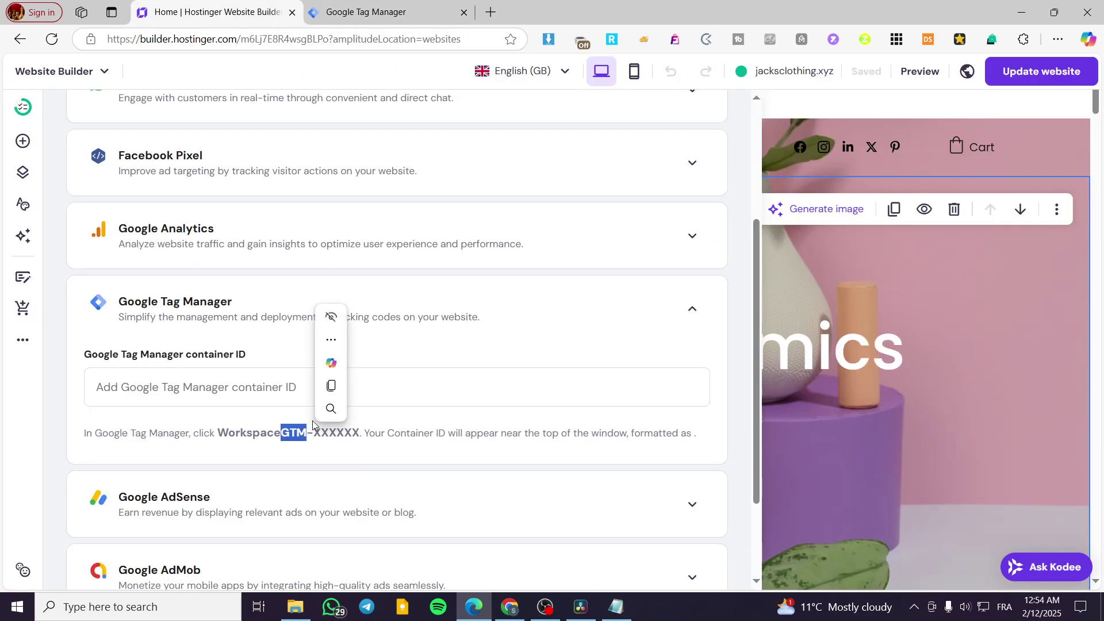
click(388, 6)
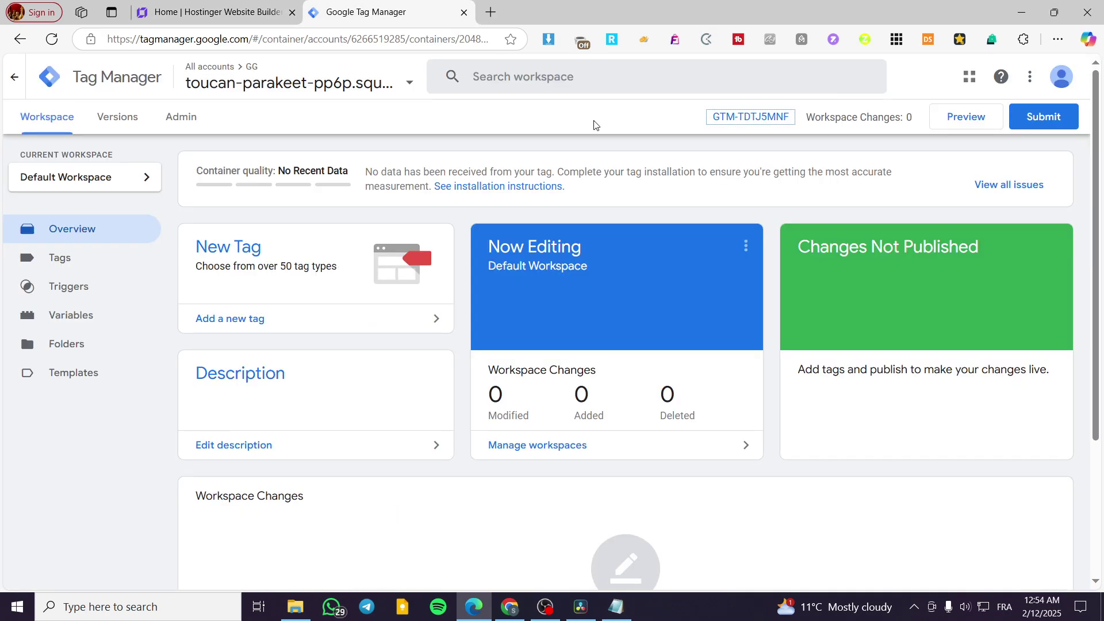
- Select container ID GTM-TDTJ5MNF from the All accounts list, closing the installation code window
right_click(734, 120)
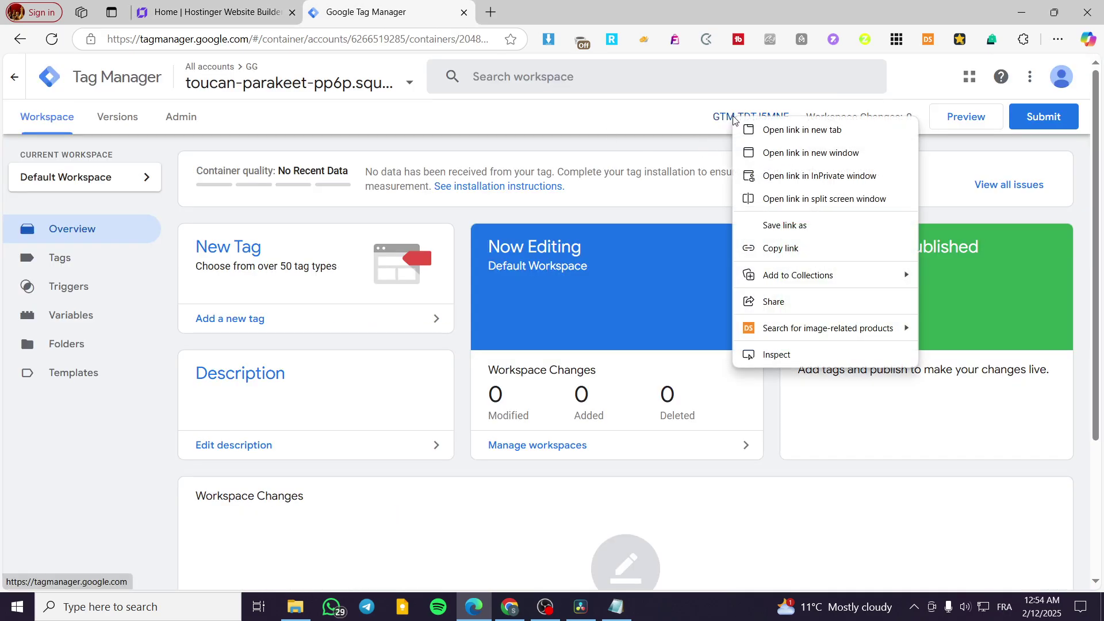
click(734, 119)
click(734, 119)
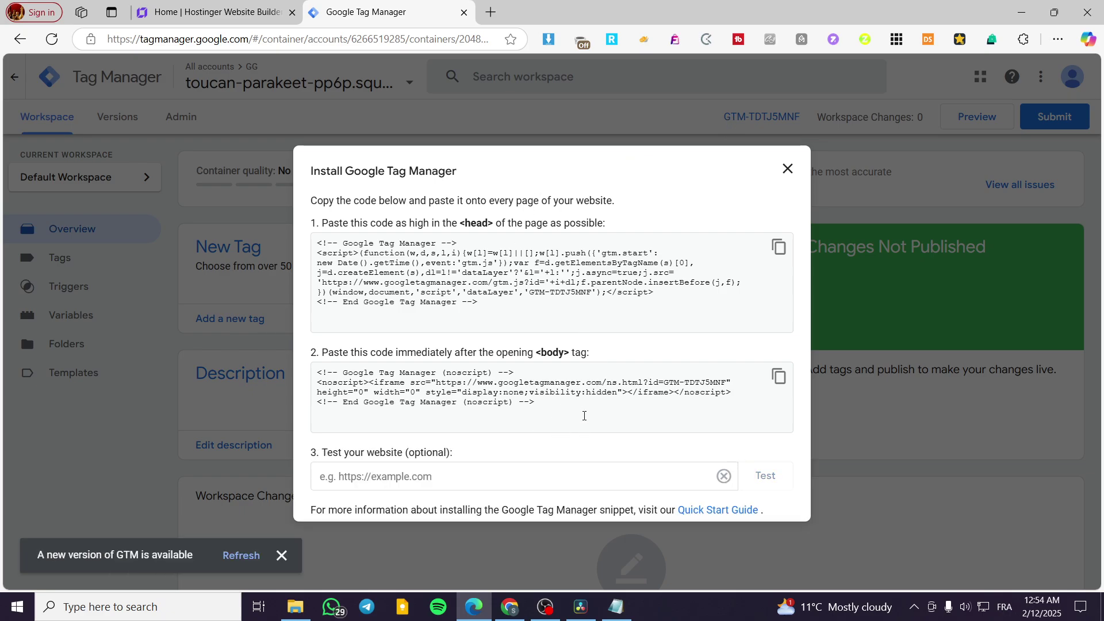
click(788, 169)
right_click(768, 115)
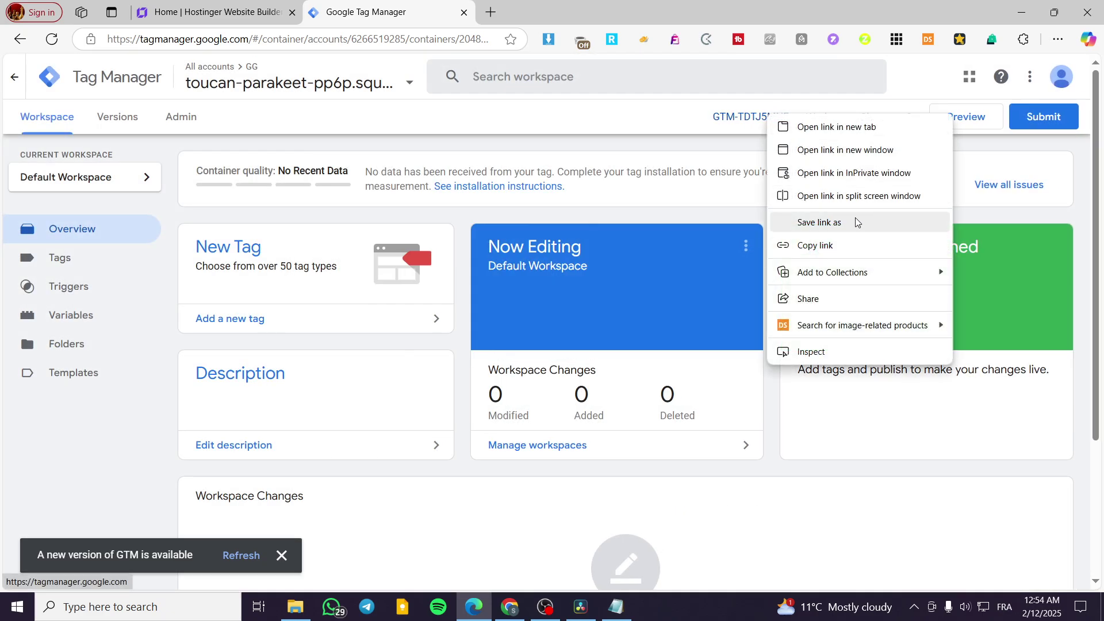
drag(743, 118, 713, 119)
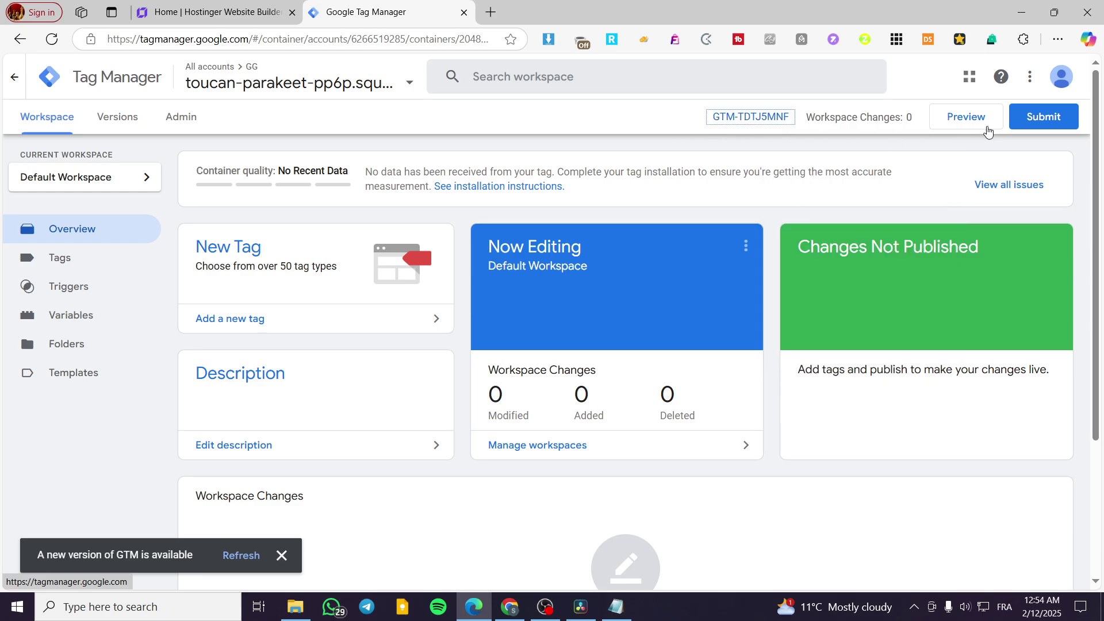
click(16, 78)
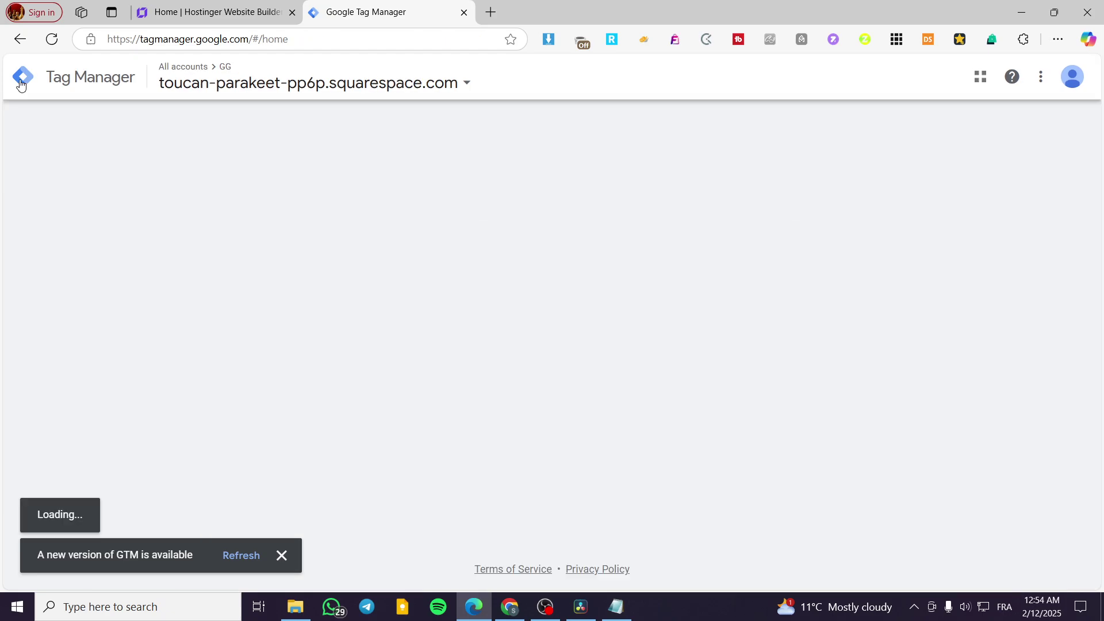
drag(773, 266, 696, 257)
key(ctrl+c)
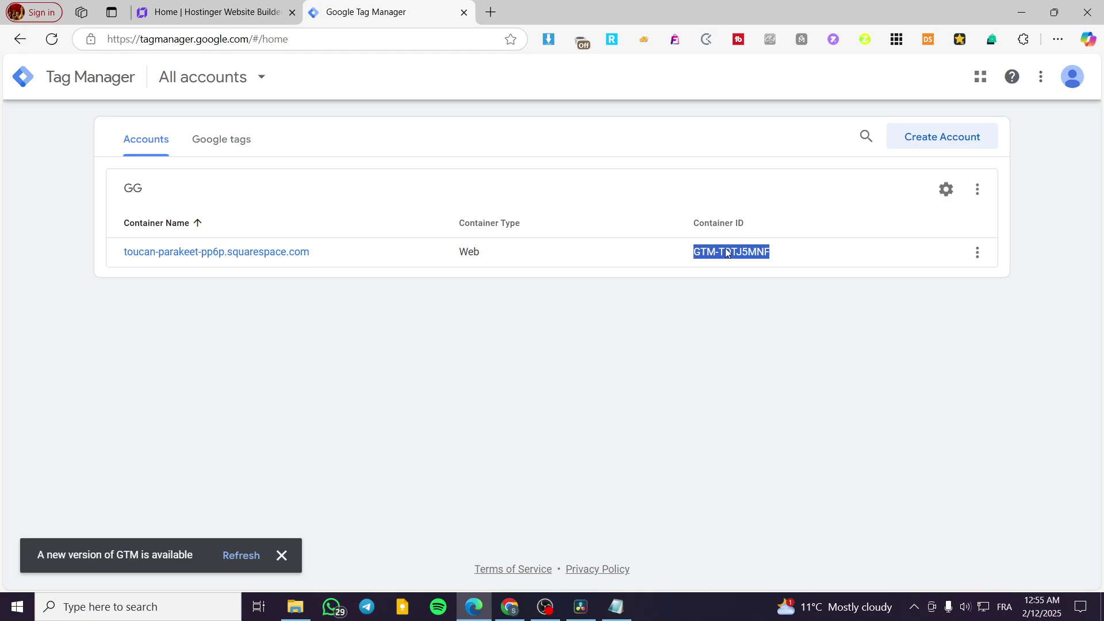
- Paste GTM-TDTJ5MNF into the builder's container ID field, save it, and update the website
click(209, 8)
click(401, 403)
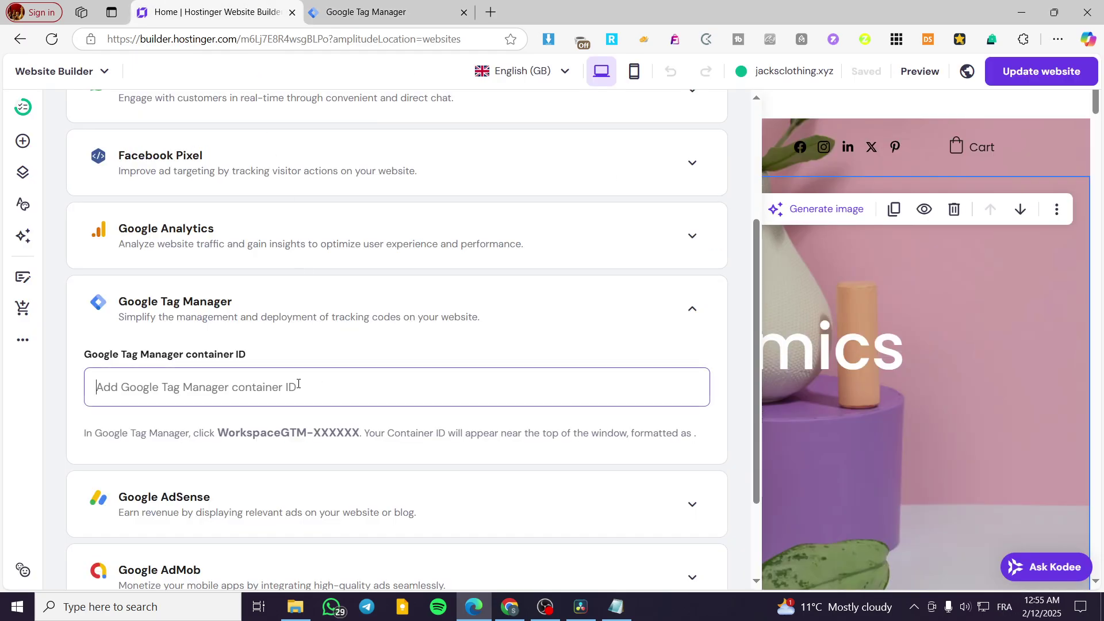
key(ctrl+v)
click(693, 483)
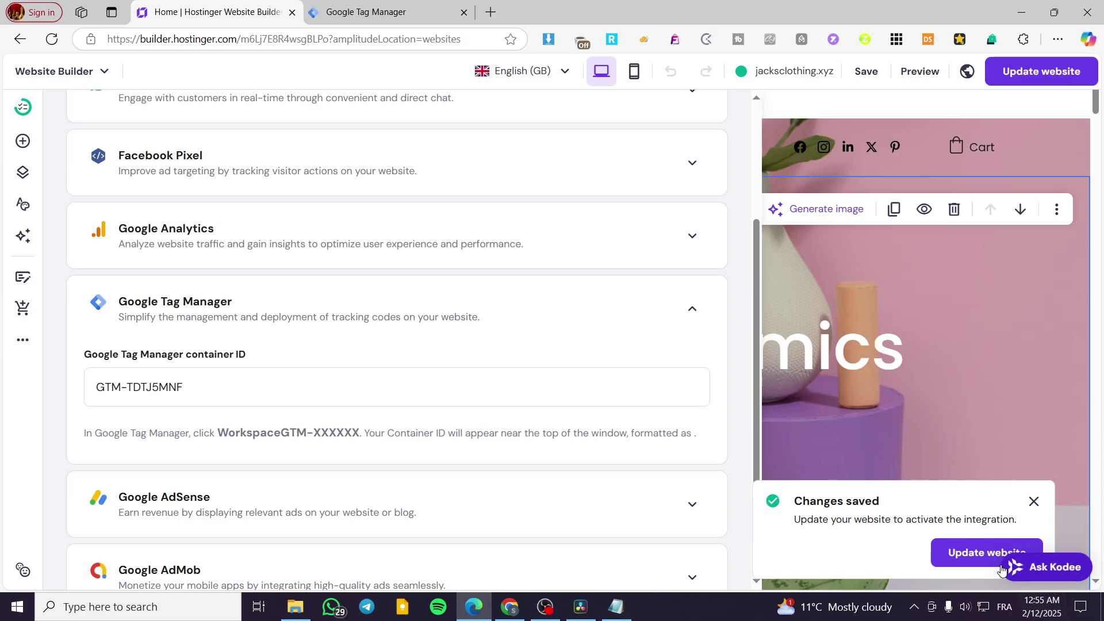
click(986, 555)
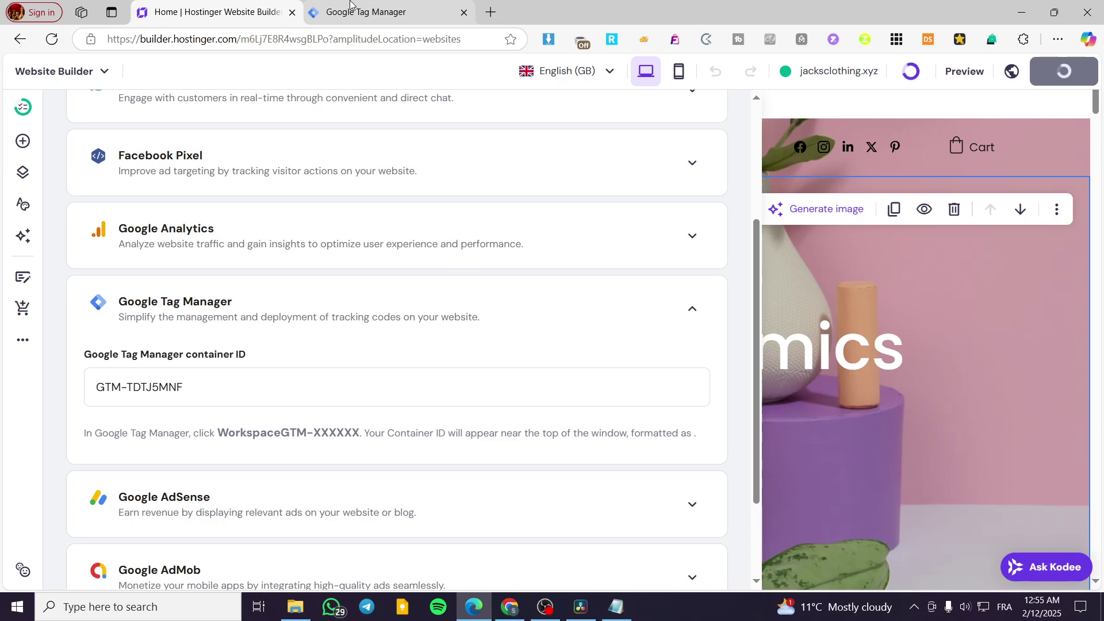
click(374, 12)
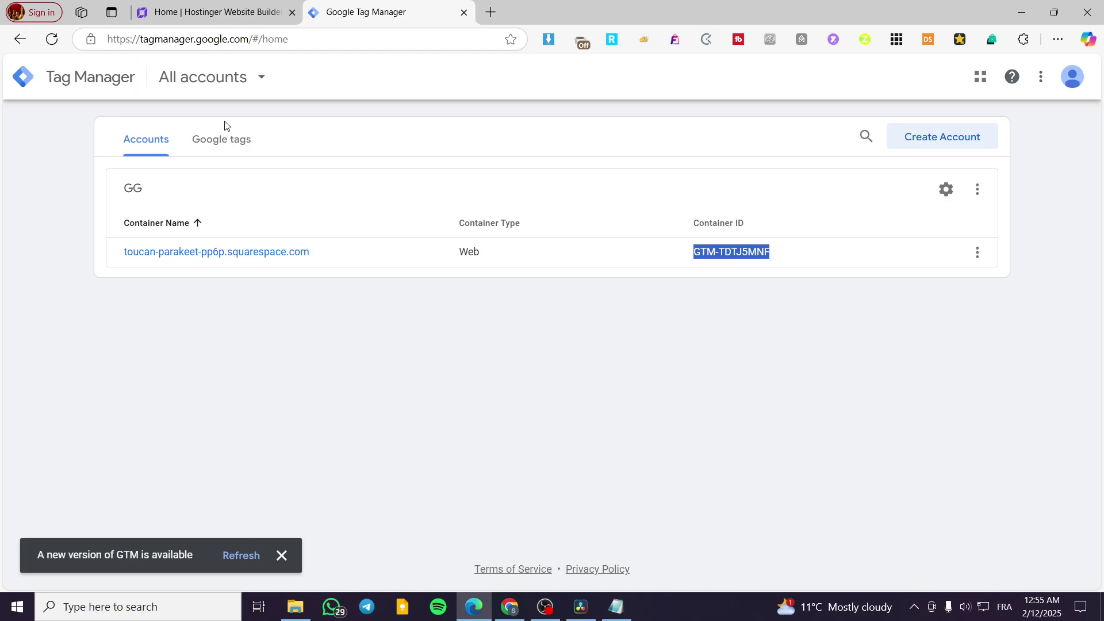
click(213, 12)
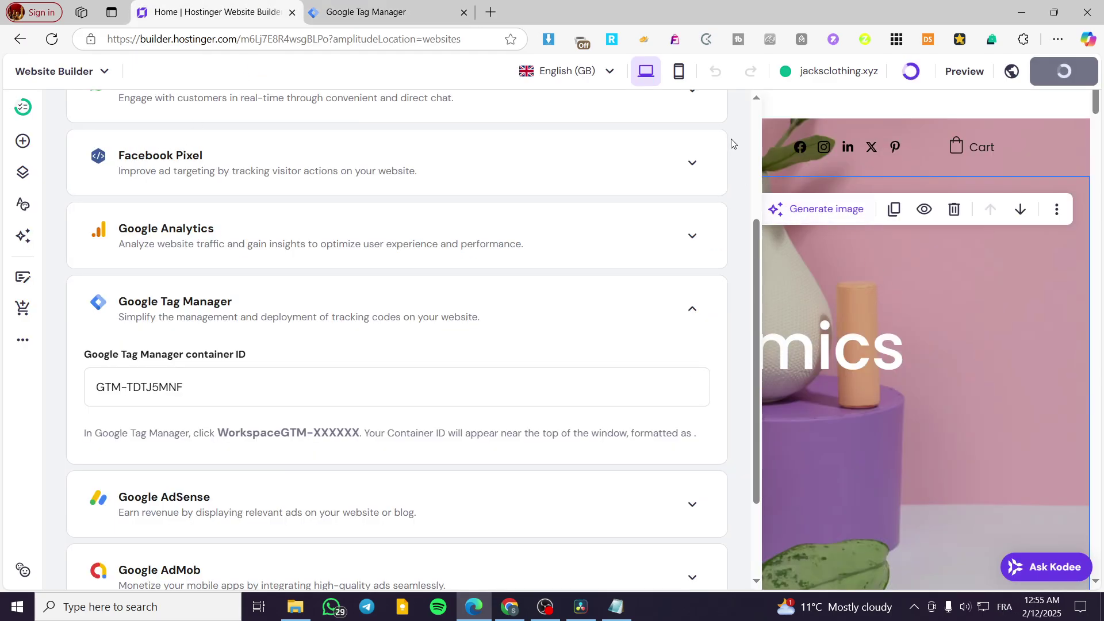
scroll(636, 390, up, 4)
- In Tag Manager, browse the Google tags and start creating a new account
click(368, 12)
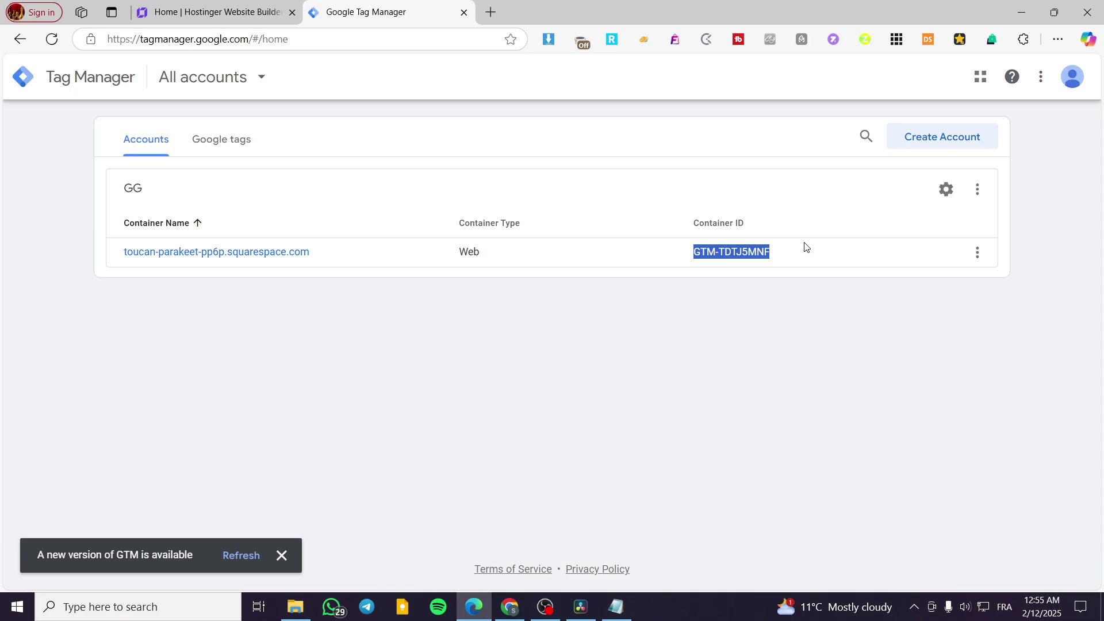
click(216, 143)
click(158, 151)
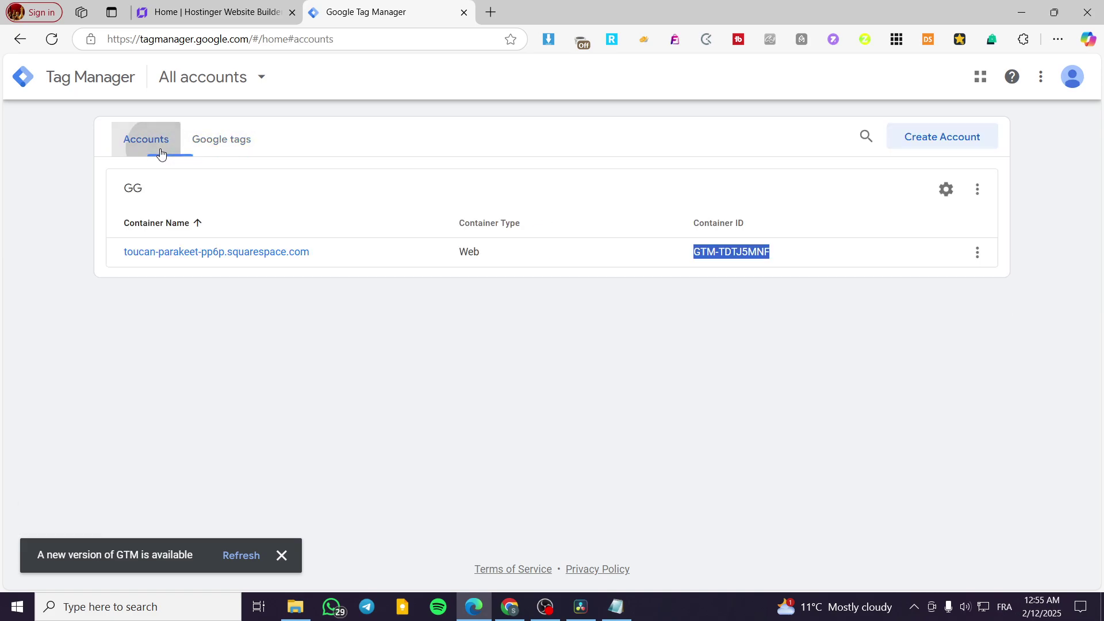
click(969, 150)
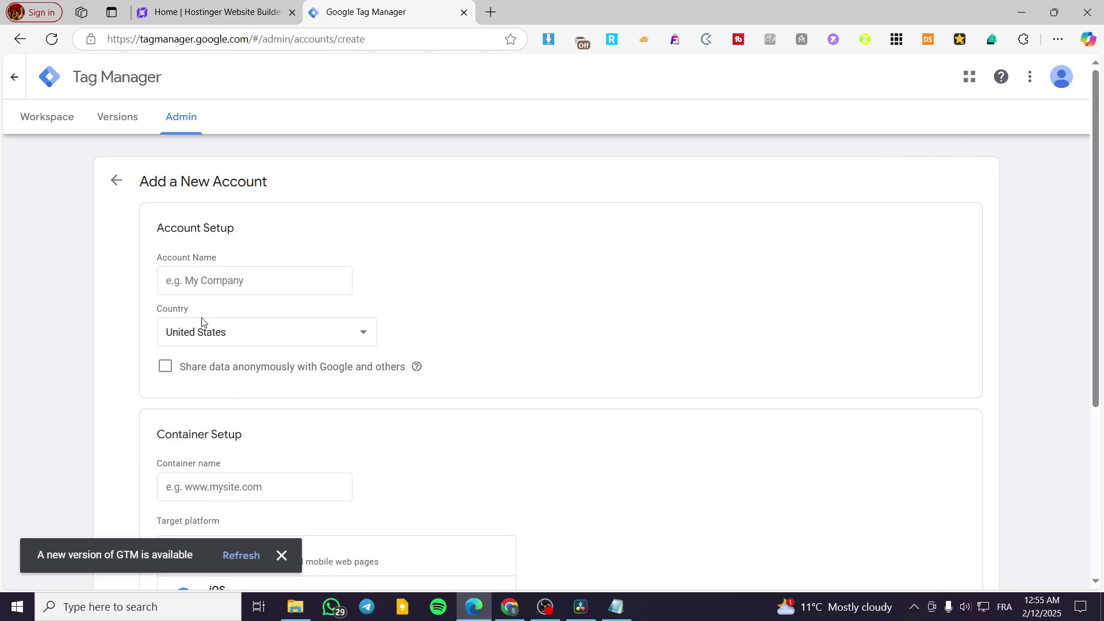
scroll(230, 276, down, 3)
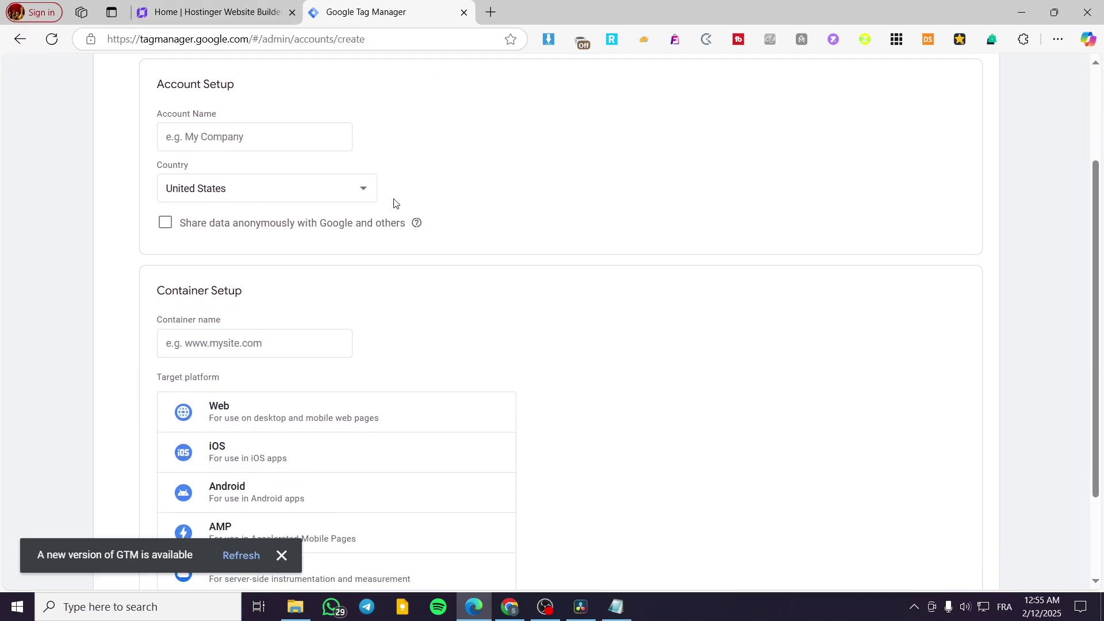
- Dismiss the builder's publish confirmation, then choose Web as the new account's target platform
key(ctrl+shift+Tab)
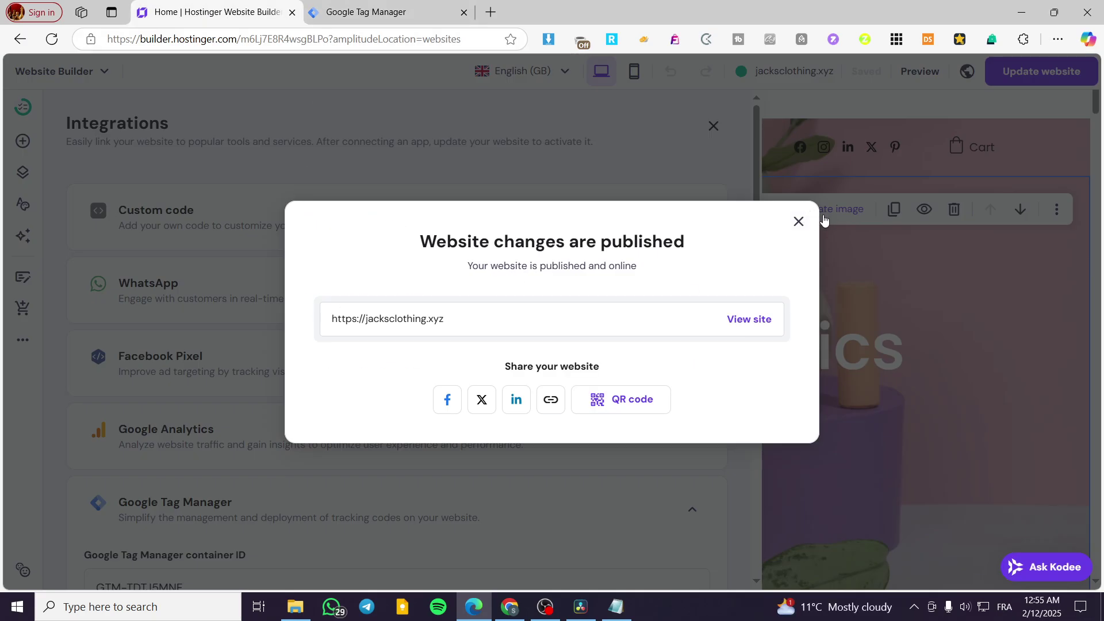
click(799, 221)
click(373, 12)
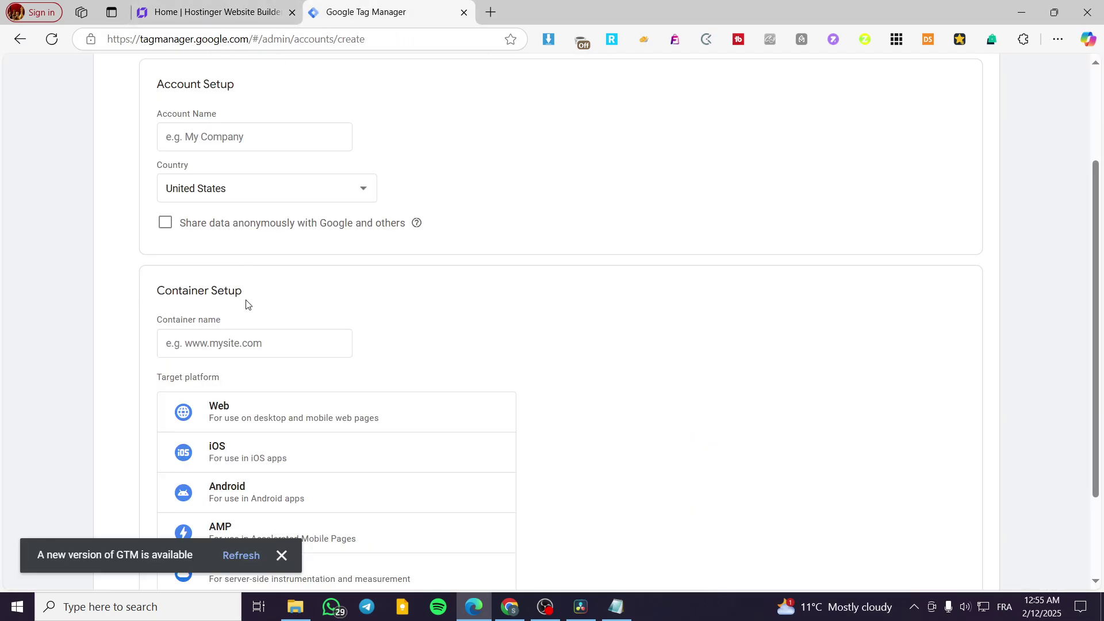
scroll(177, 283, down, 1)
click(227, 329)
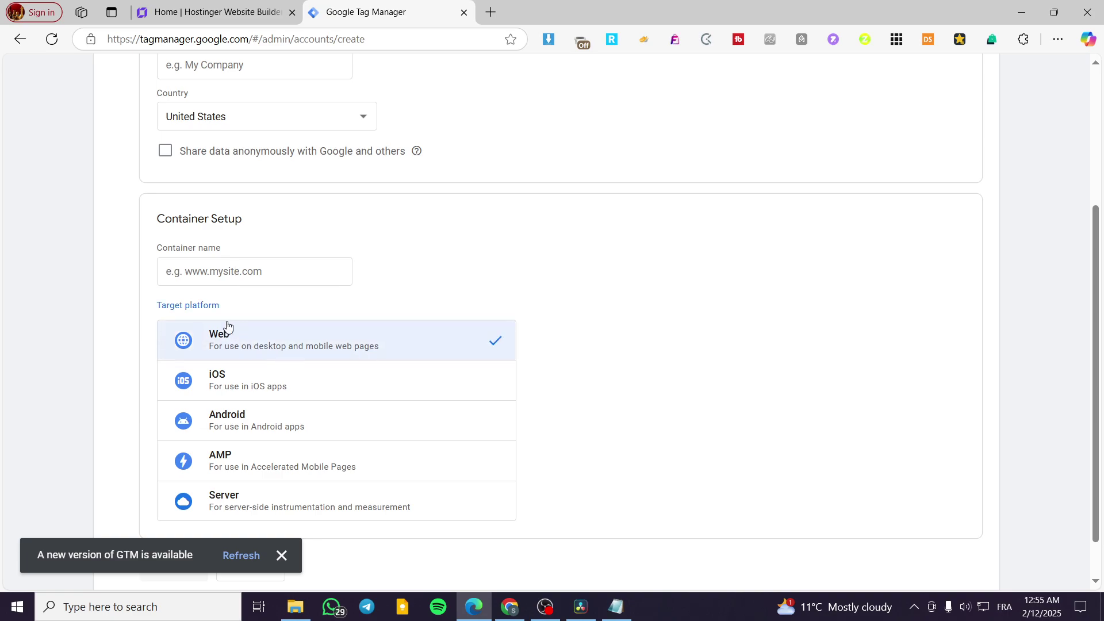
scroll(242, 206, down, 1)
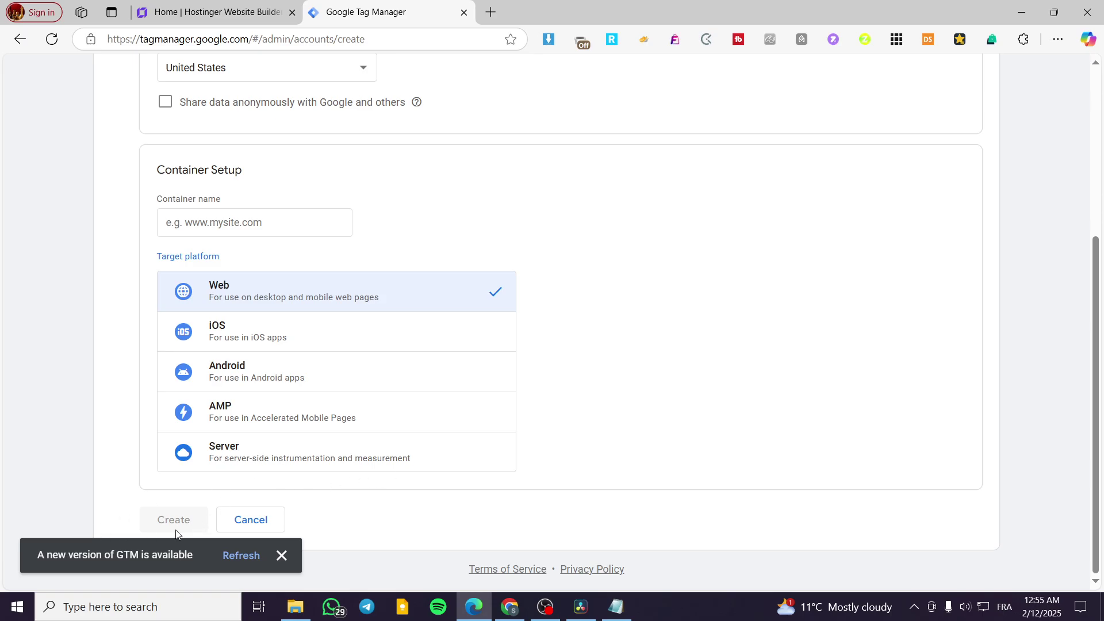
click(282, 555)
scroll(345, 374, up, 1)
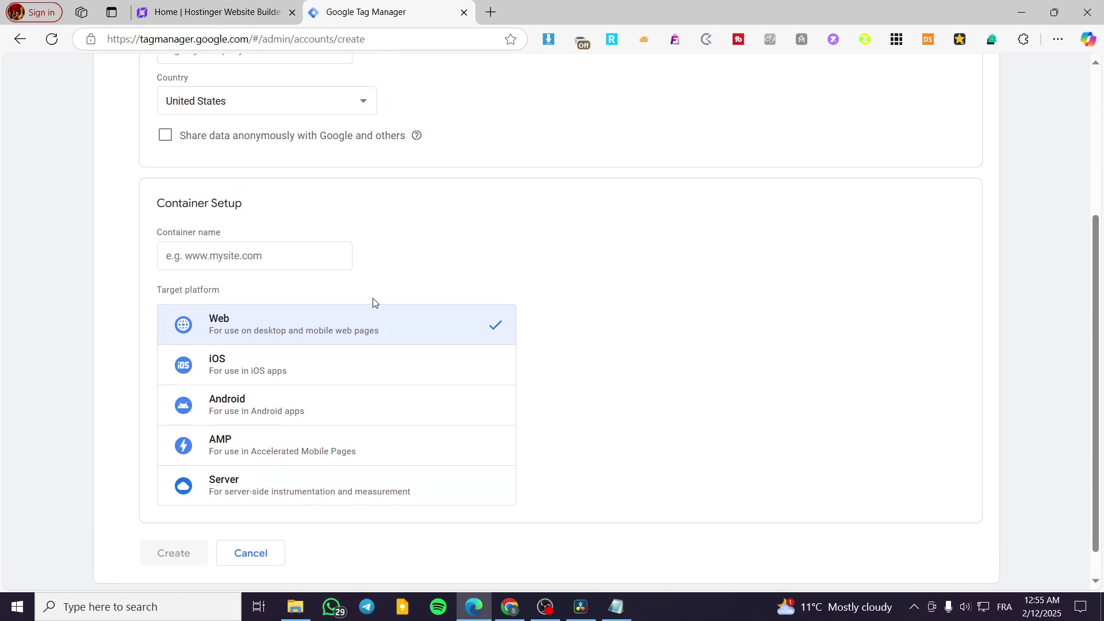
scroll(374, 301, up, 4)
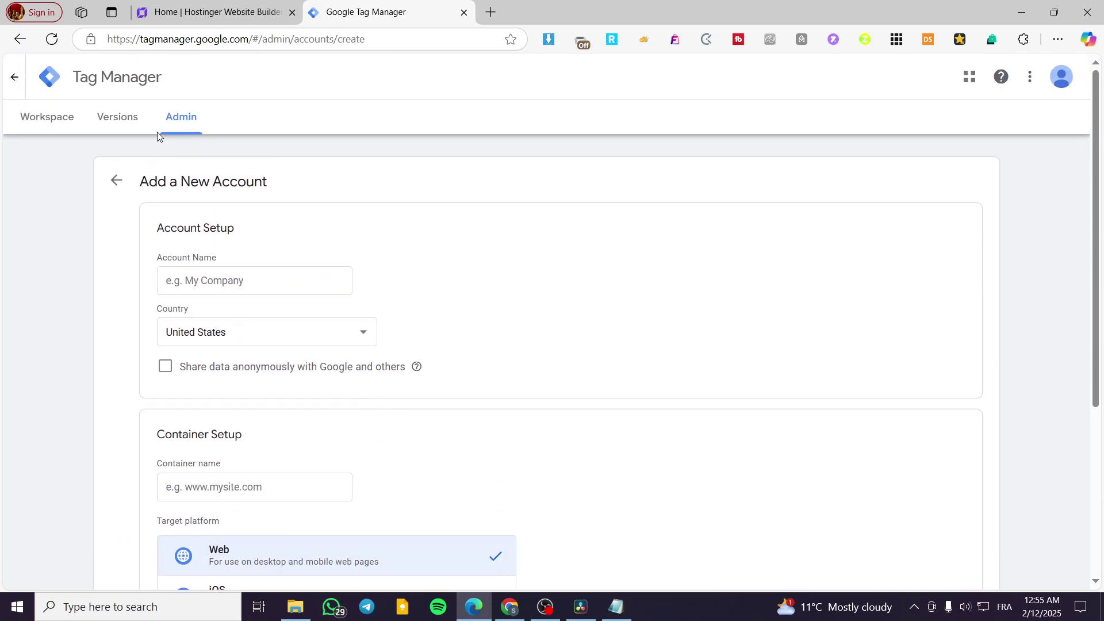
click(232, 7)
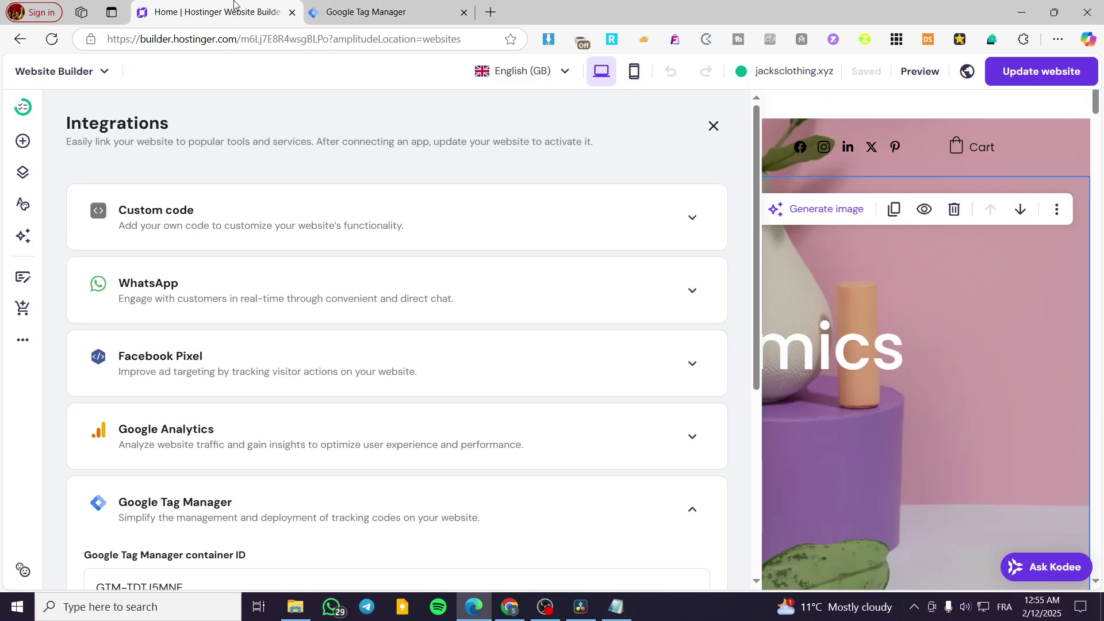
- Close Integrations and go to the Hostinger dashboard from the Website Builder menu
click(714, 127)
click(58, 71)
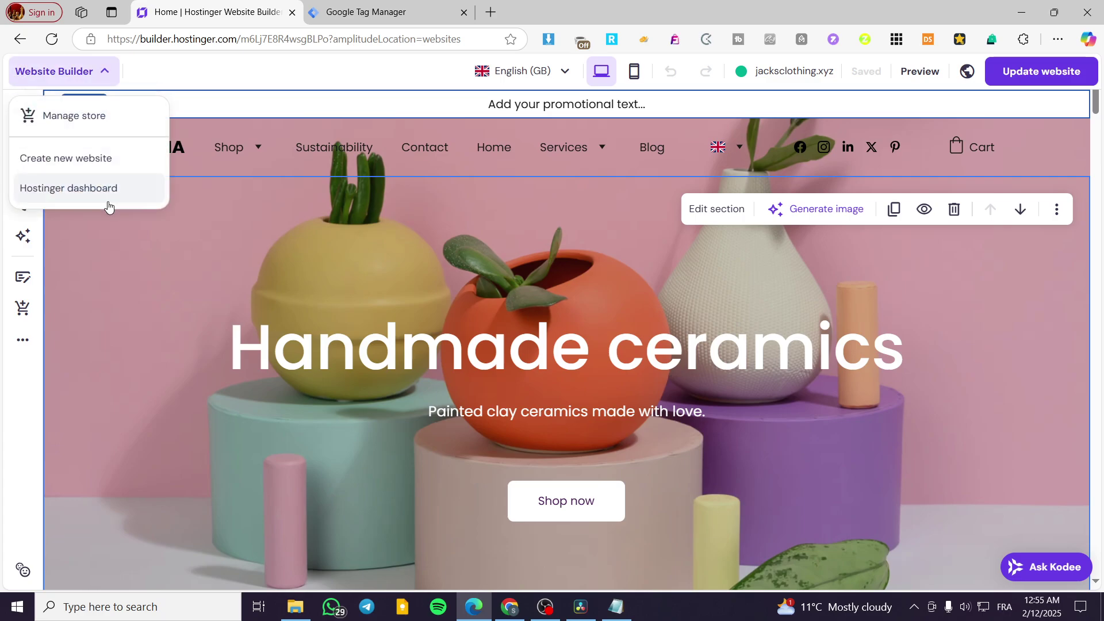
click(115, 193)
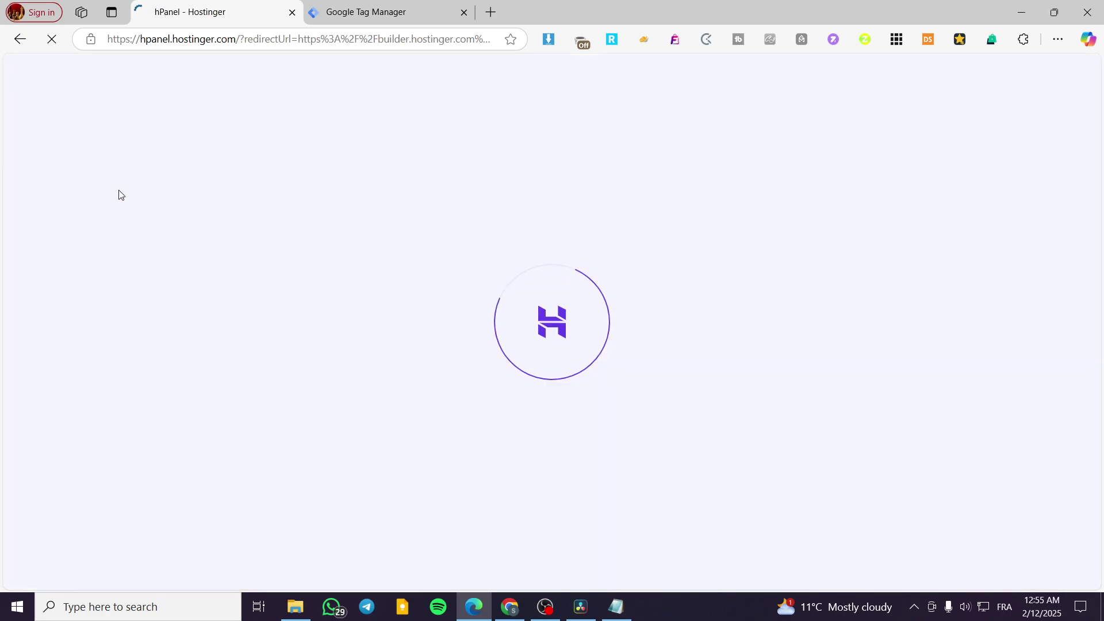